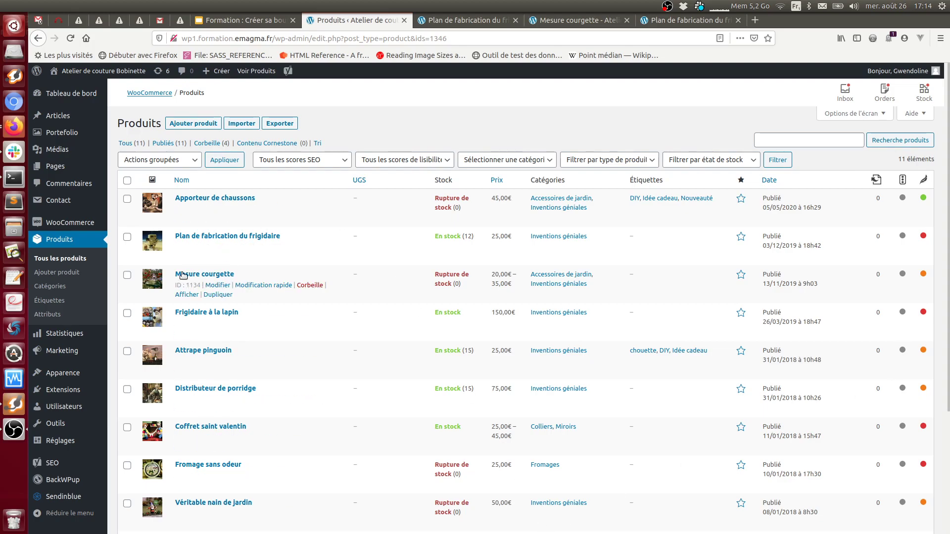
Turn off product-level stock management for "Plan de fabrication du frigidaire" in its inventory data and update the product
click(218, 246)
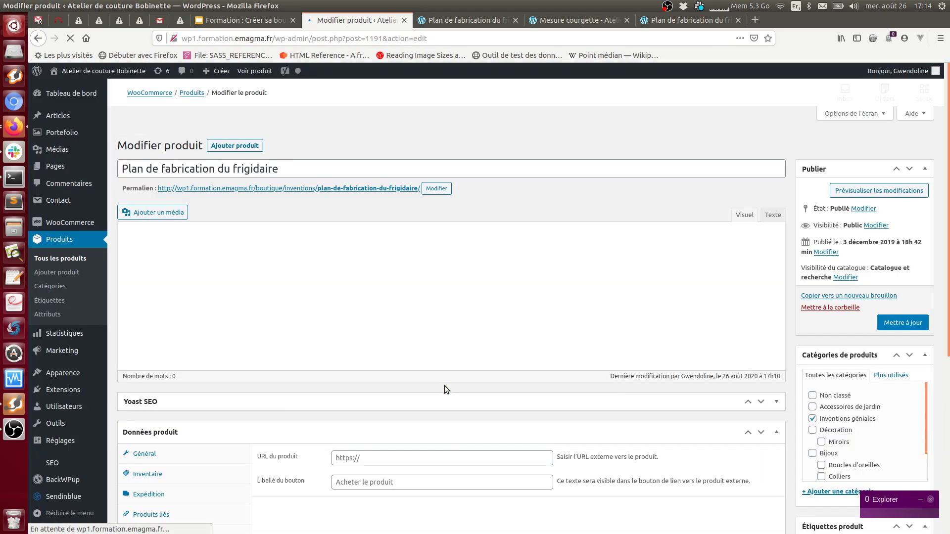
scroll(444, 385, down, 3)
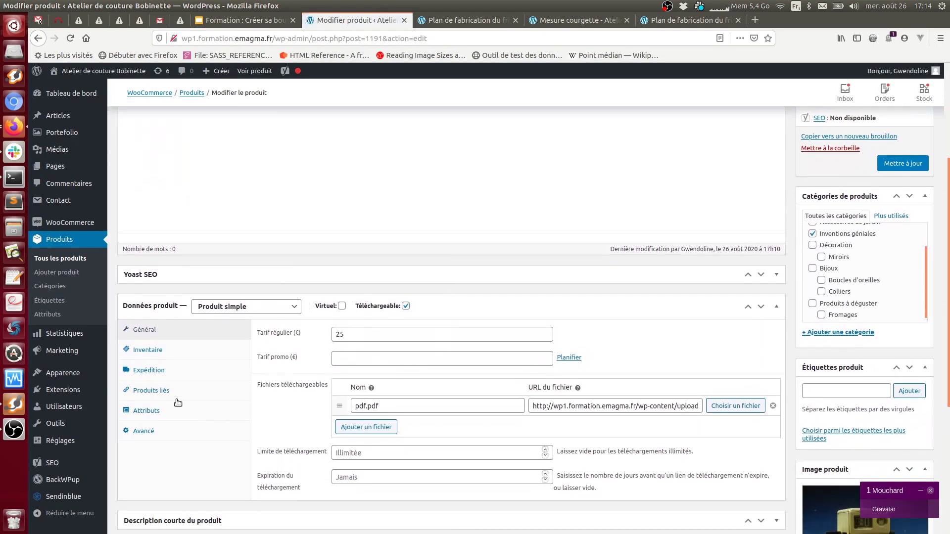
click(153, 354)
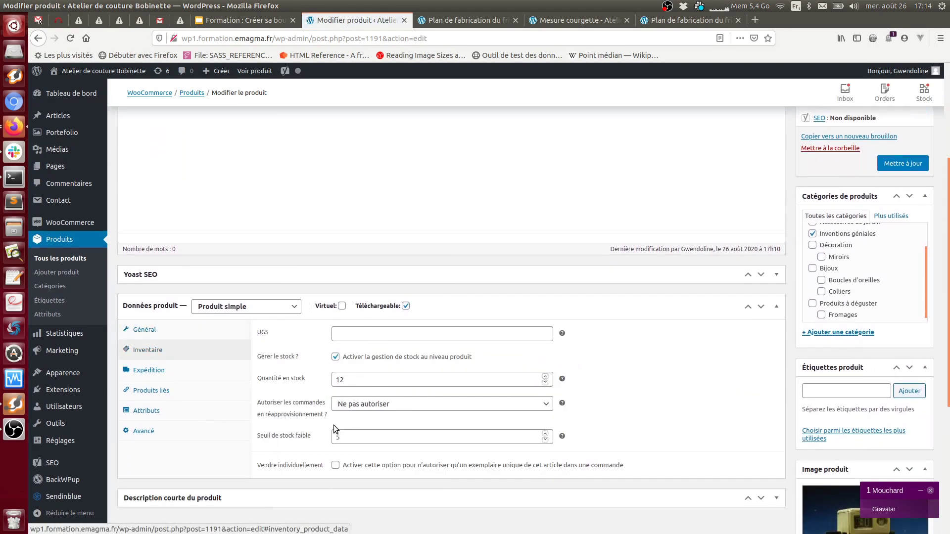
click(336, 357)
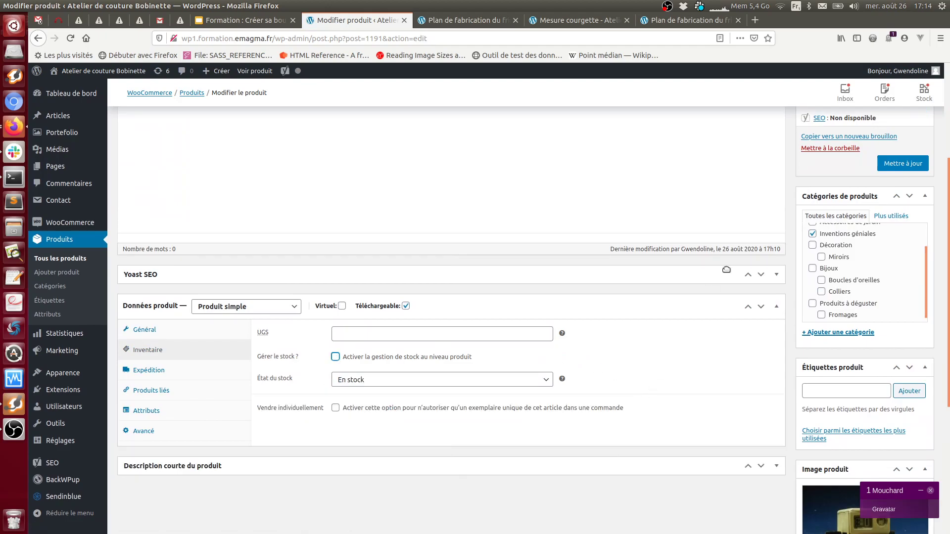
click(900, 163)
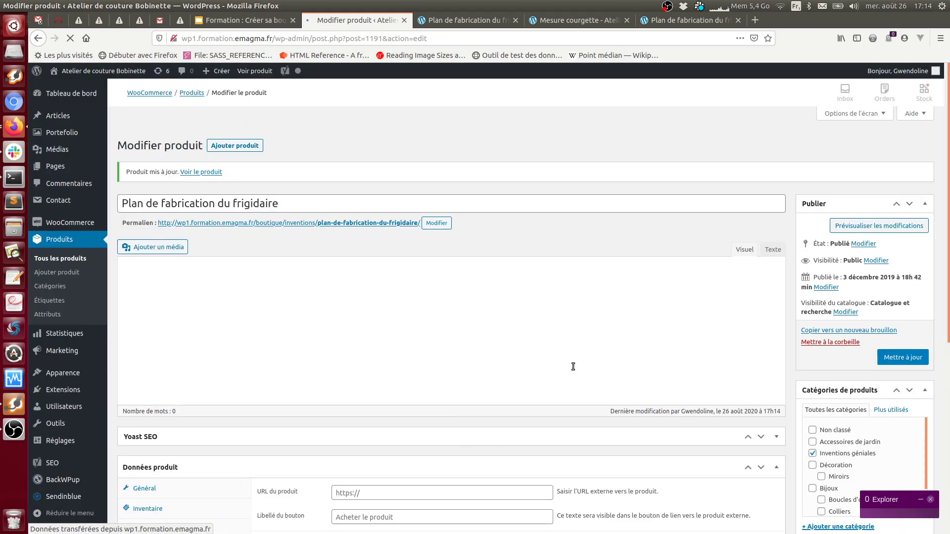
Keep the product's stock status (État du stock) set to "En stock" in its inventory data and update the product
scroll(572, 369, down, 3)
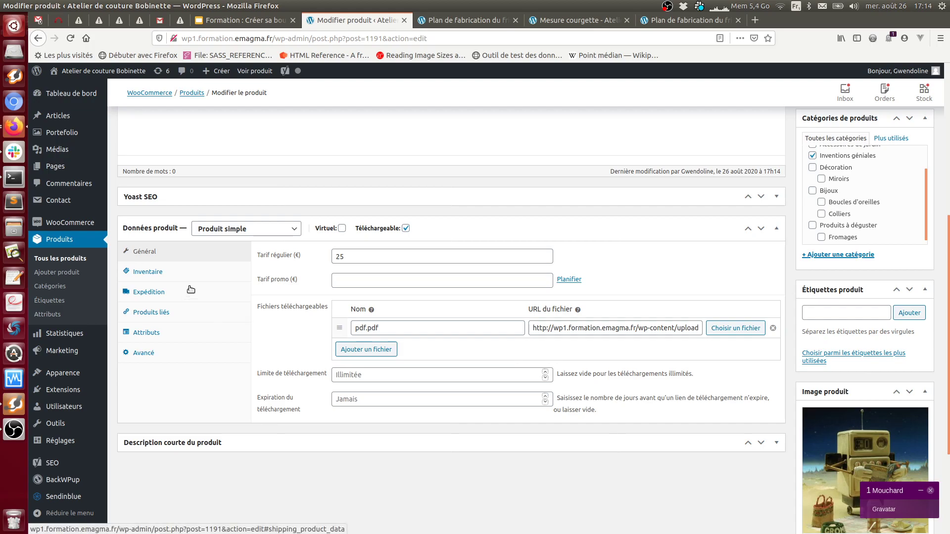
click(161, 275)
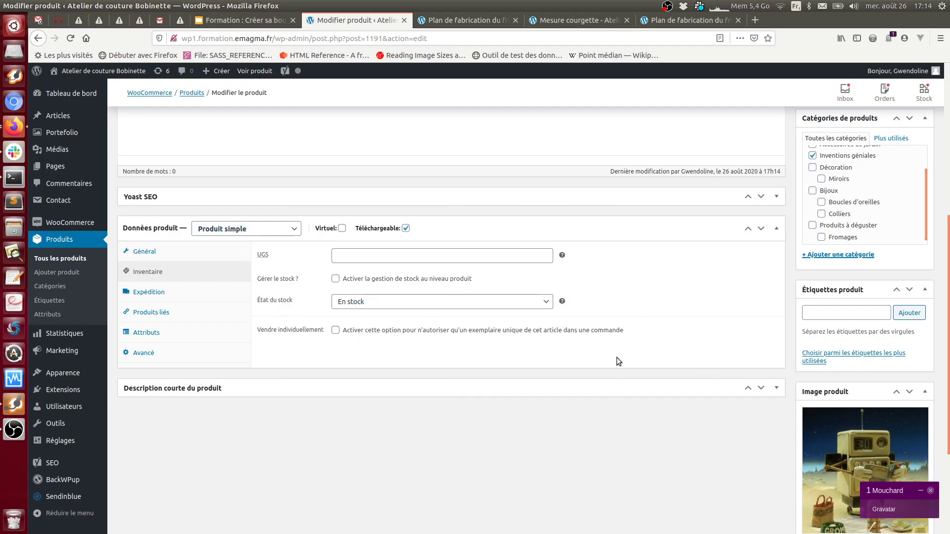
scroll(614, 359, up, 2)
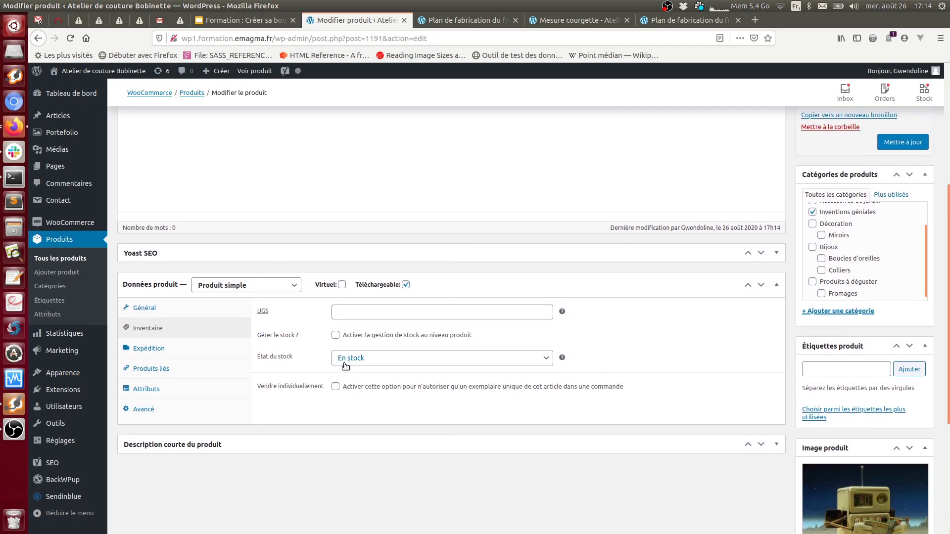
click(381, 361)
click(385, 361)
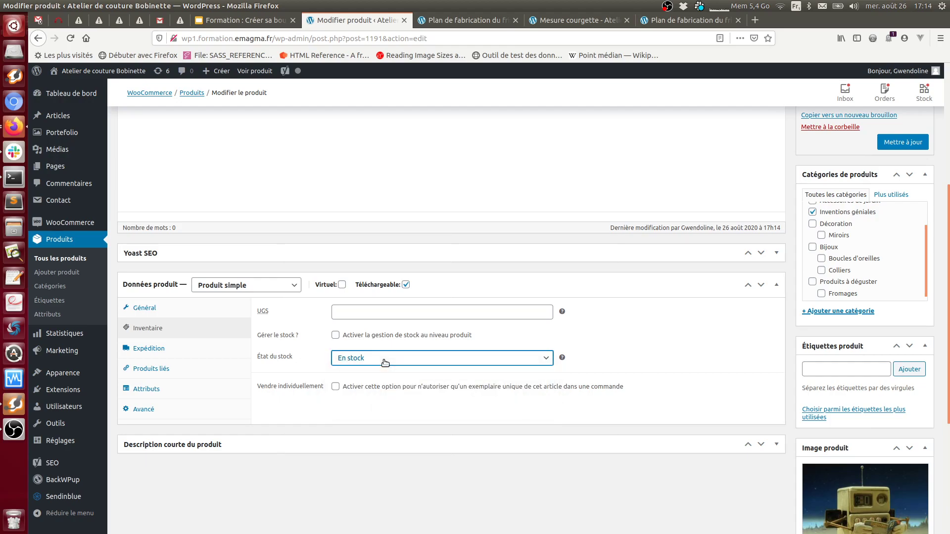
click(900, 142)
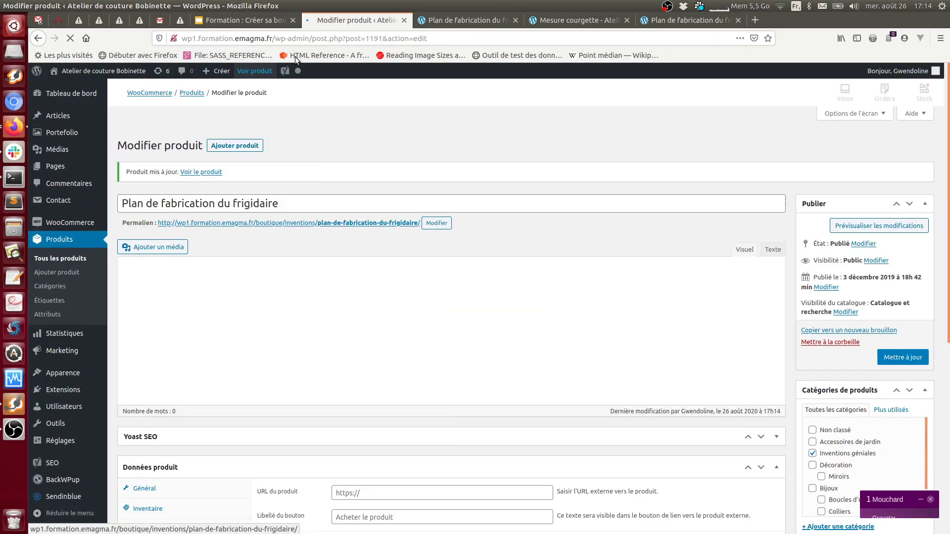
View the product's shop page in a new tab, replacing the old shop tabs, and add the product to the cart twice
middle_click(271, 66)
middle_click(563, 18)
middle_click(564, 18)
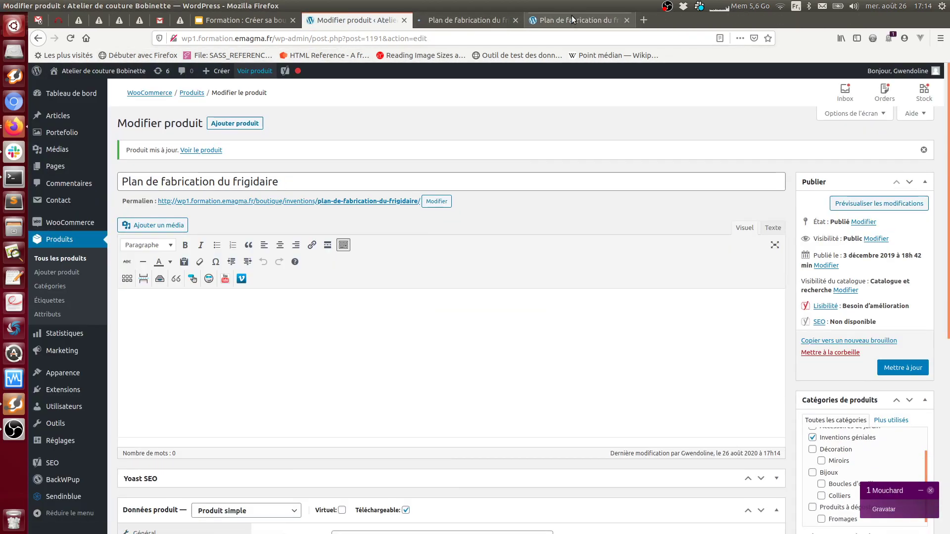
middle_click(571, 16)
click(492, 16)
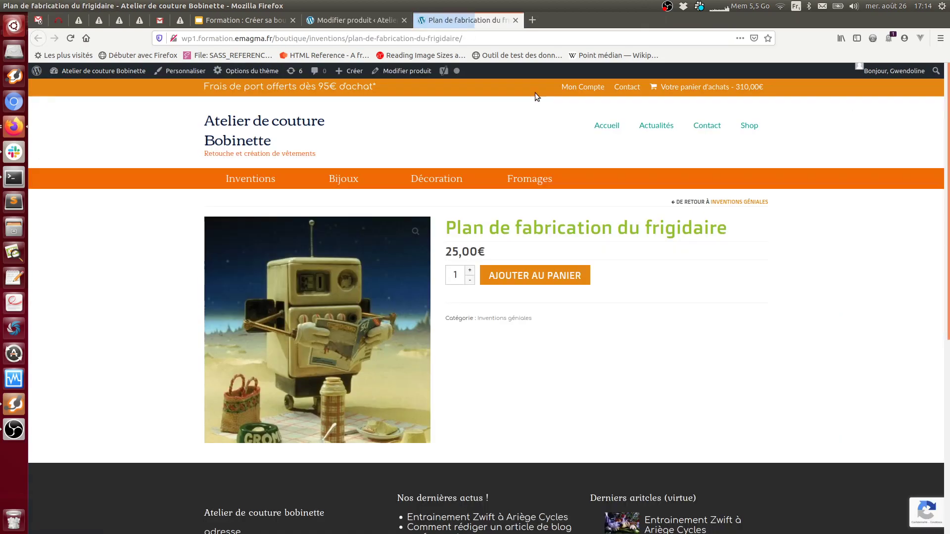
click(544, 278)
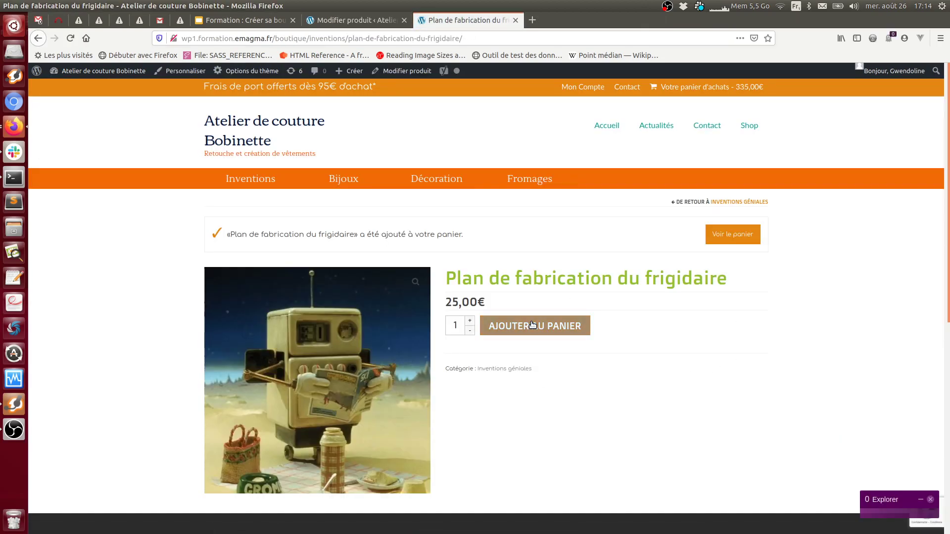
click(532, 325)
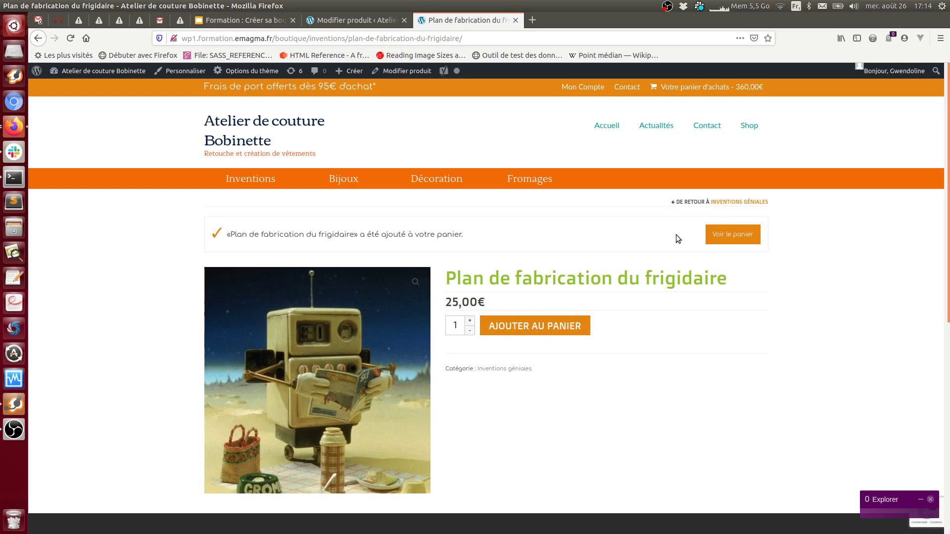
Back in the product editor, set the inventory stock status to "Rupture de stock" and update the product
click(354, 20)
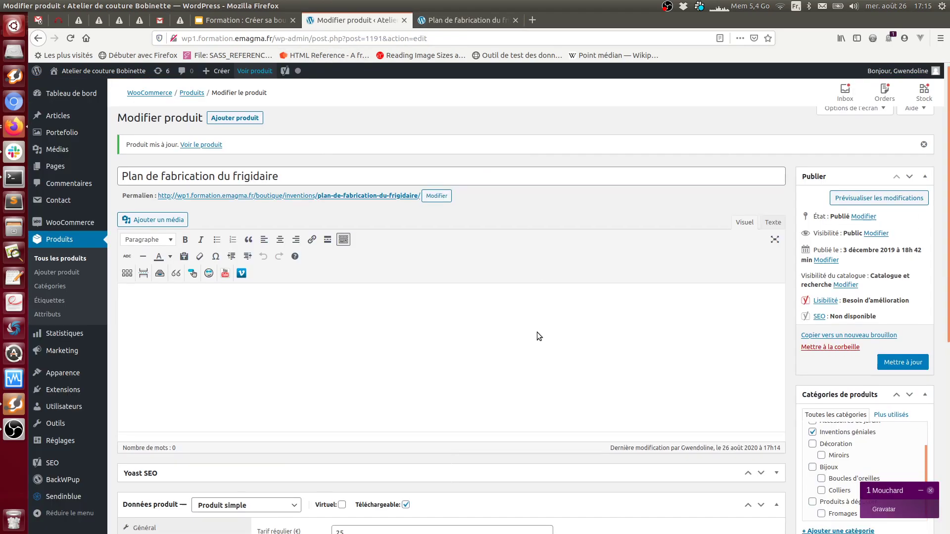
scroll(537, 332, down, 3)
scroll(537, 333, down, 2)
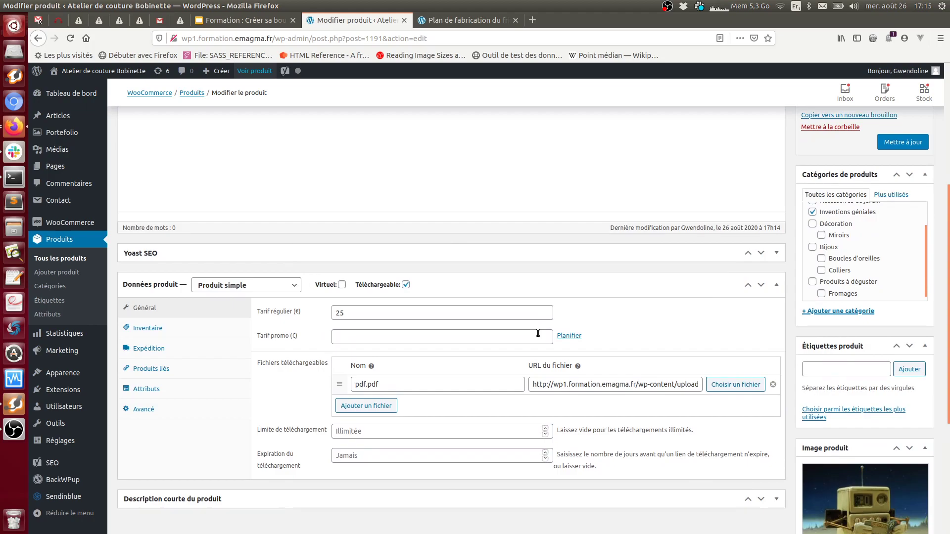
click(168, 328)
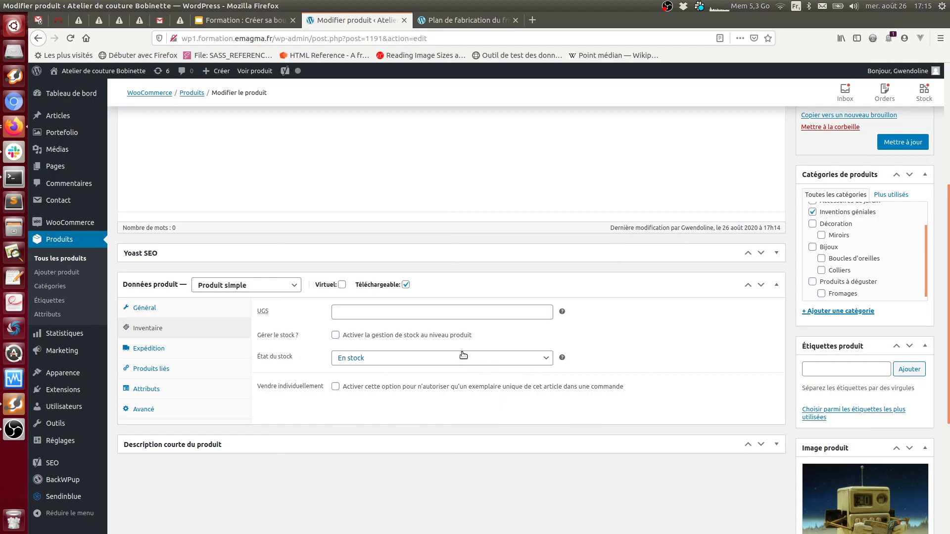
click(420, 366)
click(389, 385)
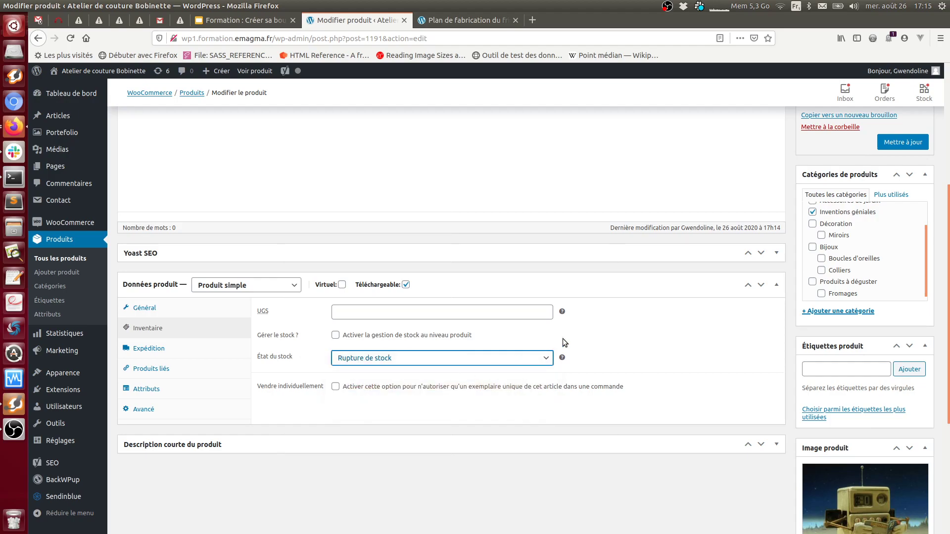
click(886, 143)
Reload the product's shop page to check how its availability is shown to customers
click(459, 20)
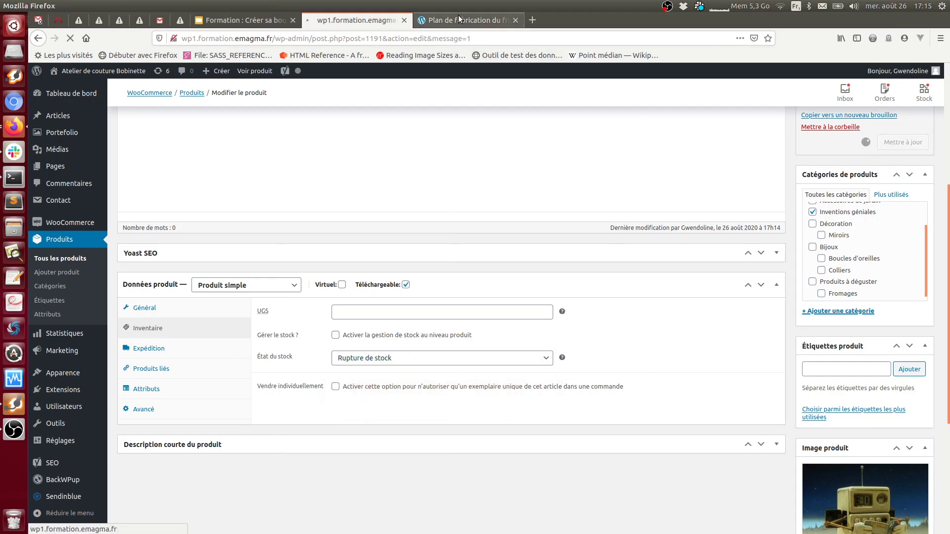
click(475, 38)
key(Return)
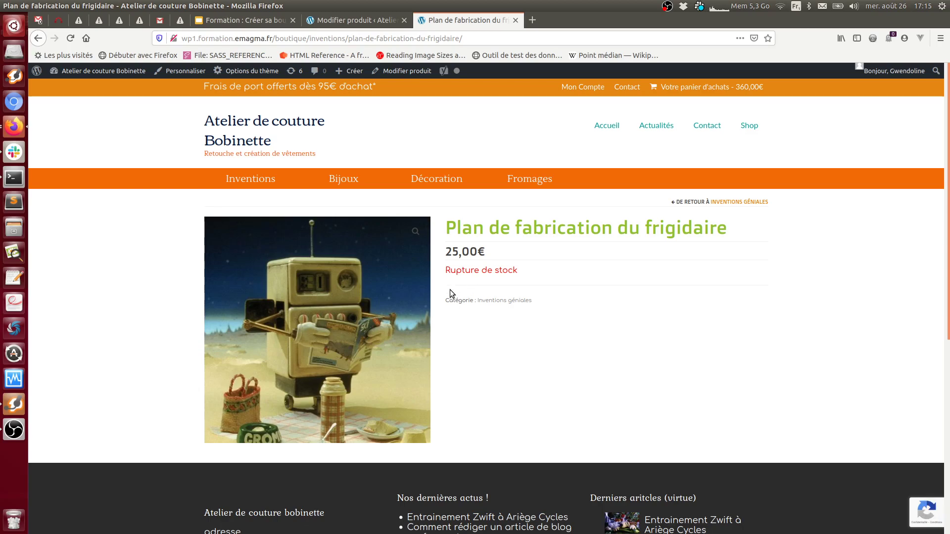
Change the product's inventory stock status to "En réapprovisionnement" in the editor and update the product
click(381, 22)
scroll(441, 437, down, 5)
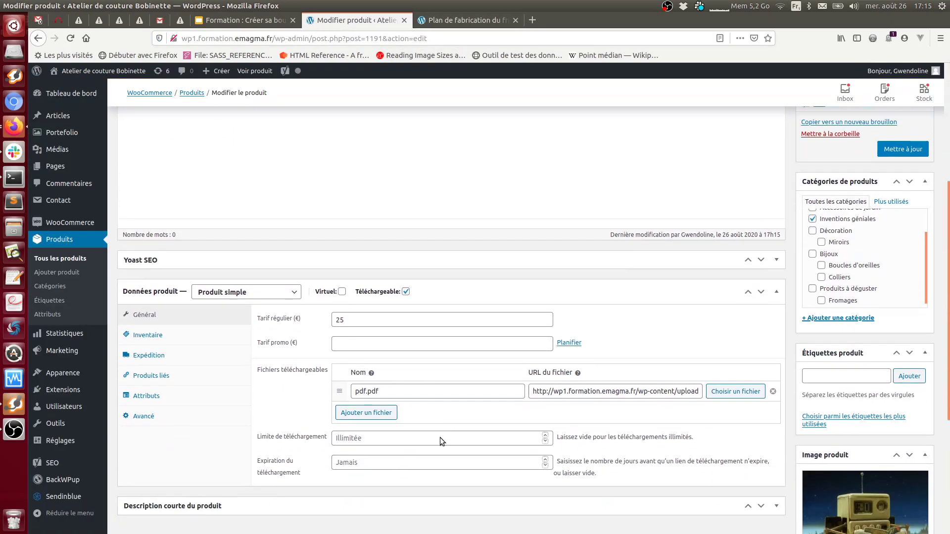
click(148, 300)
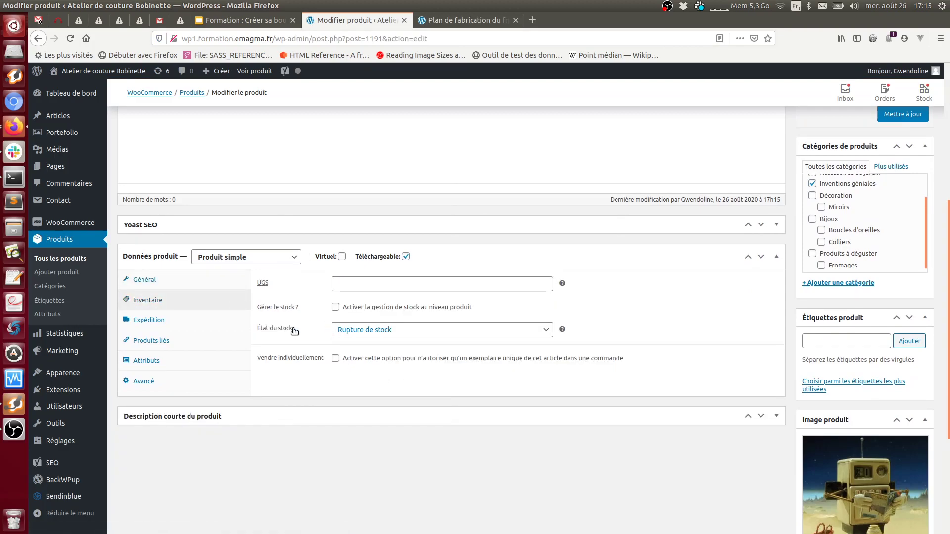
click(427, 331)
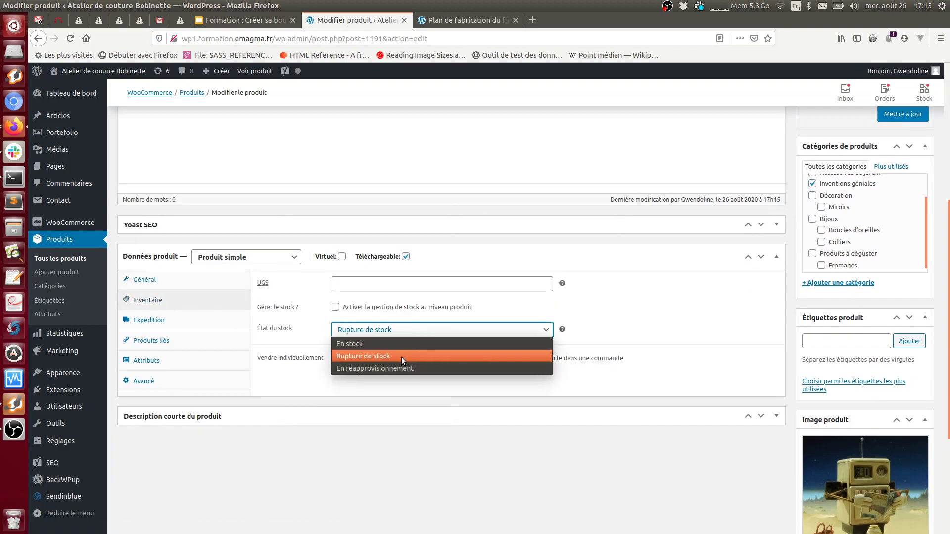
click(400, 370)
click(913, 115)
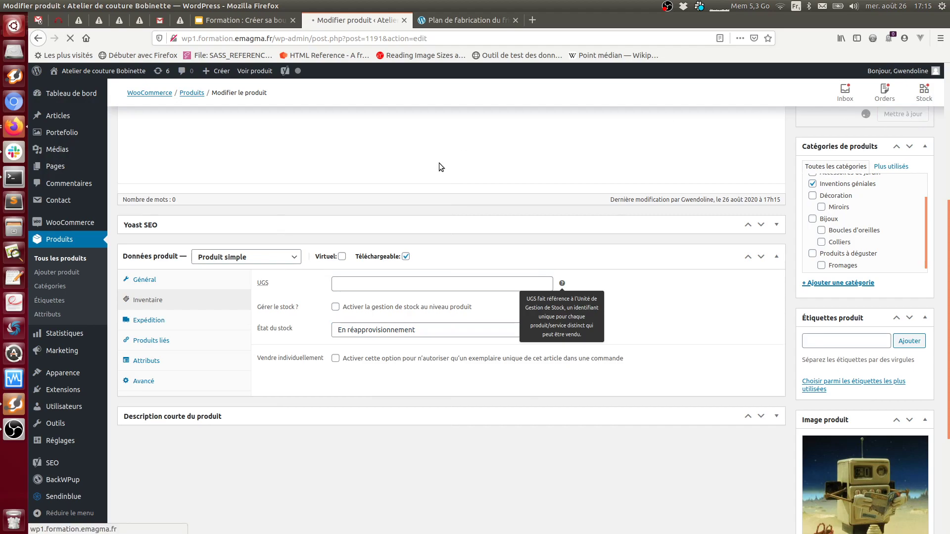
Reload the product's shop page and examine the availability wording above the add-to-cart option
click(456, 20)
click(473, 38)
key(Return)
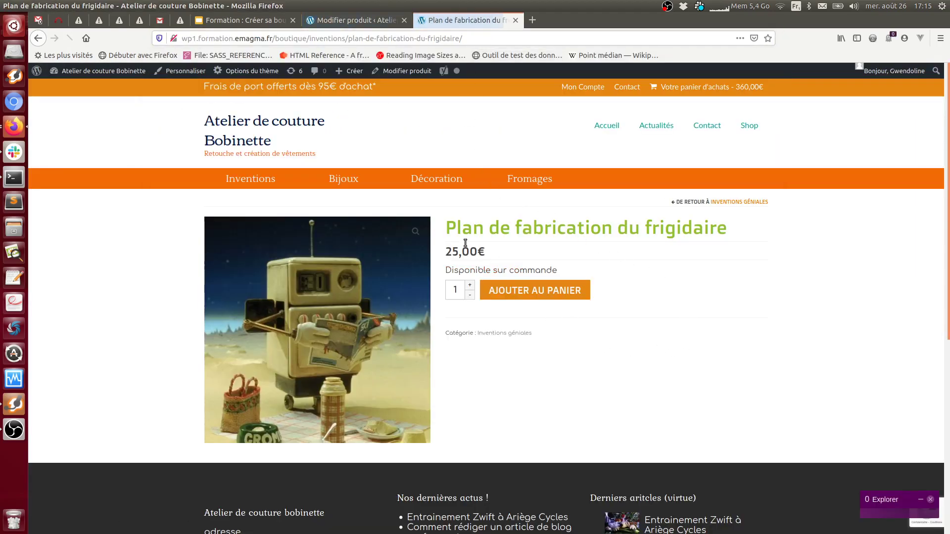
drag(446, 270, 639, 281)
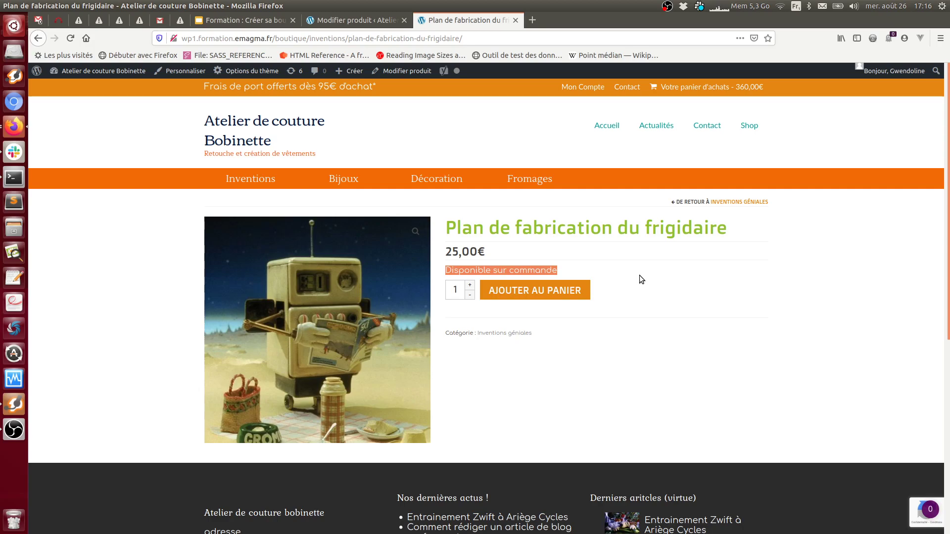
double_click(481, 273)
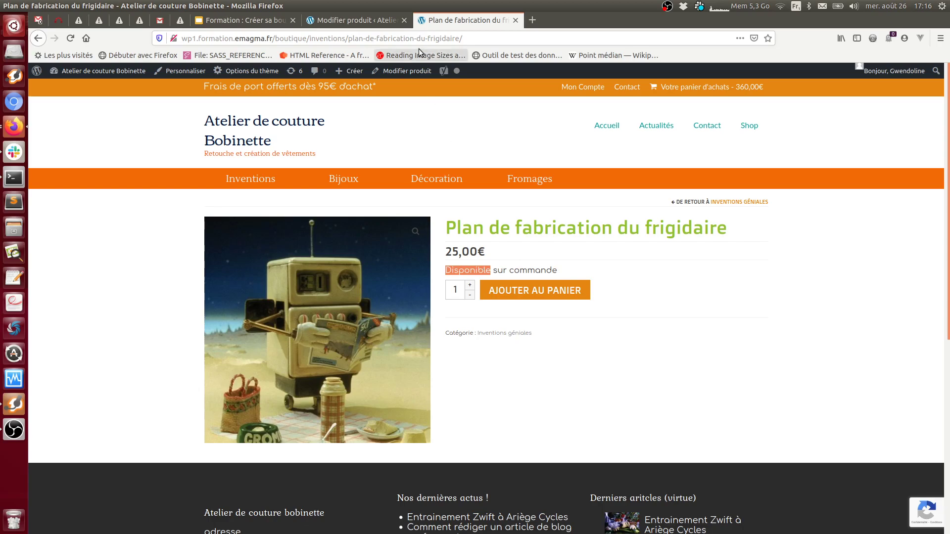
Review the stock status choices in the product's inventory data, keep "En réapprovisionnement" and update the product again
click(367, 19)
scroll(461, 347, down, 5)
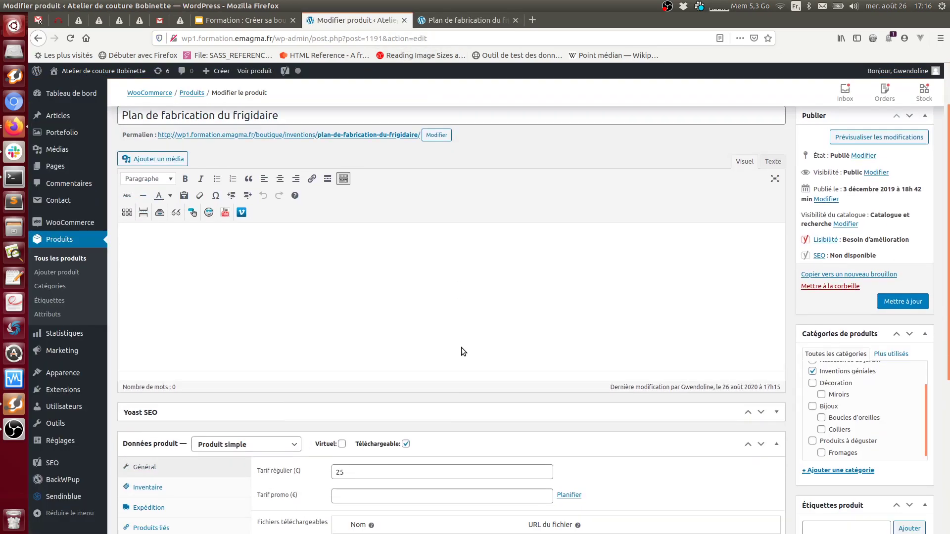
click(149, 272)
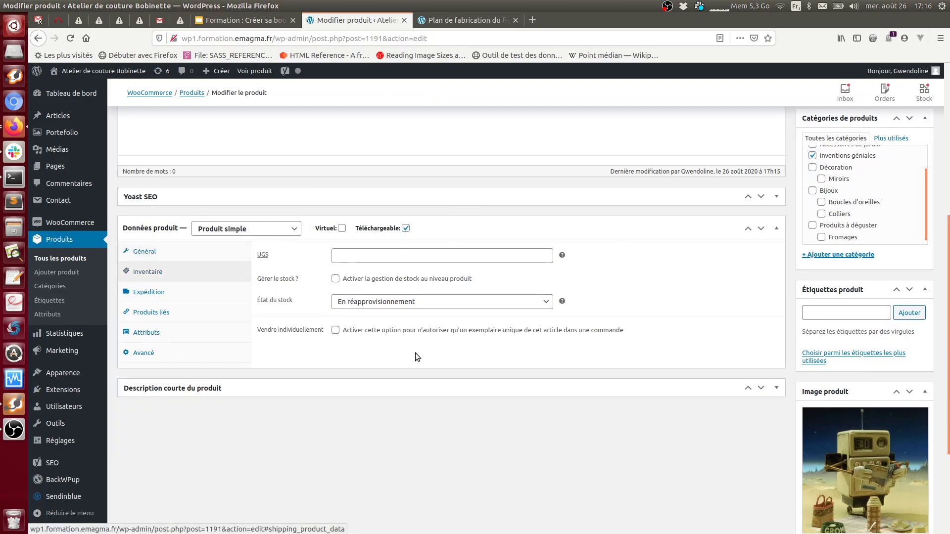
click(383, 302)
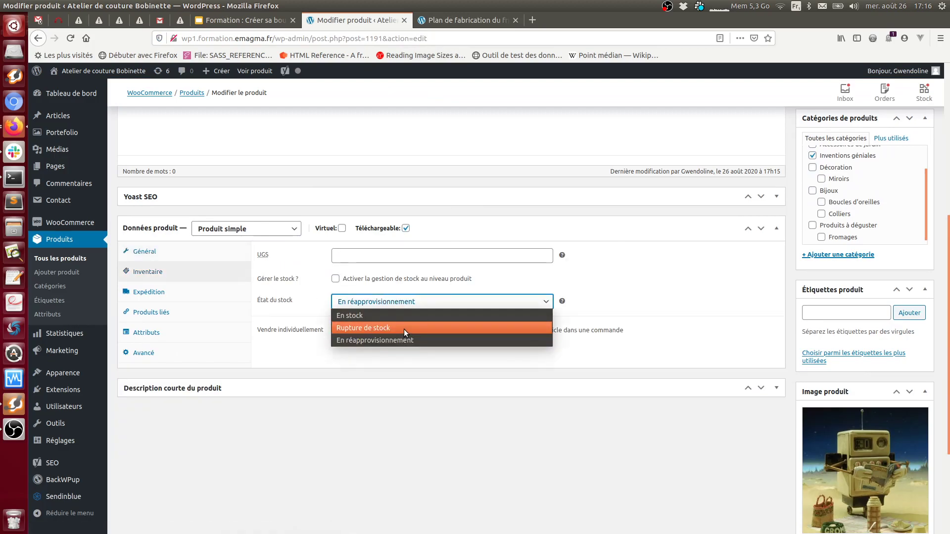
click(589, 393)
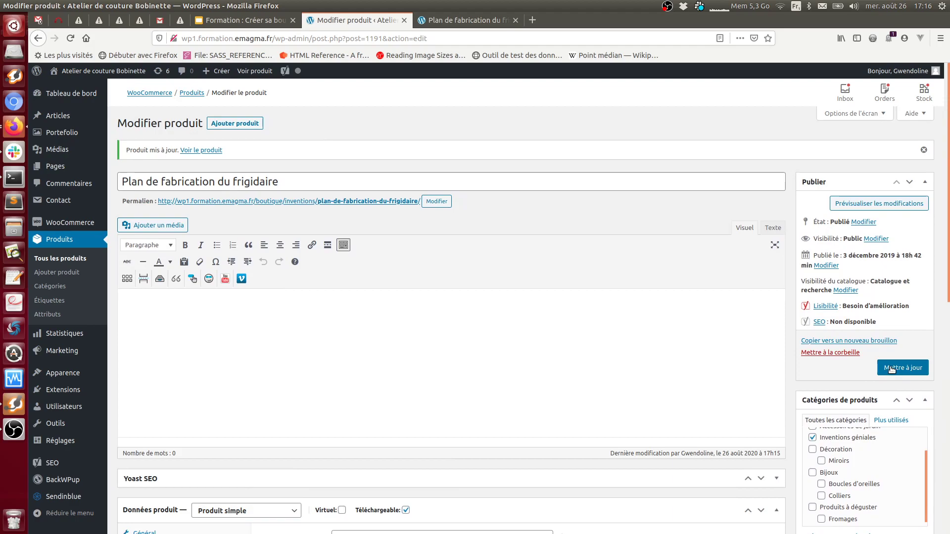
click(891, 369)
scroll(475, 404, down, 4)
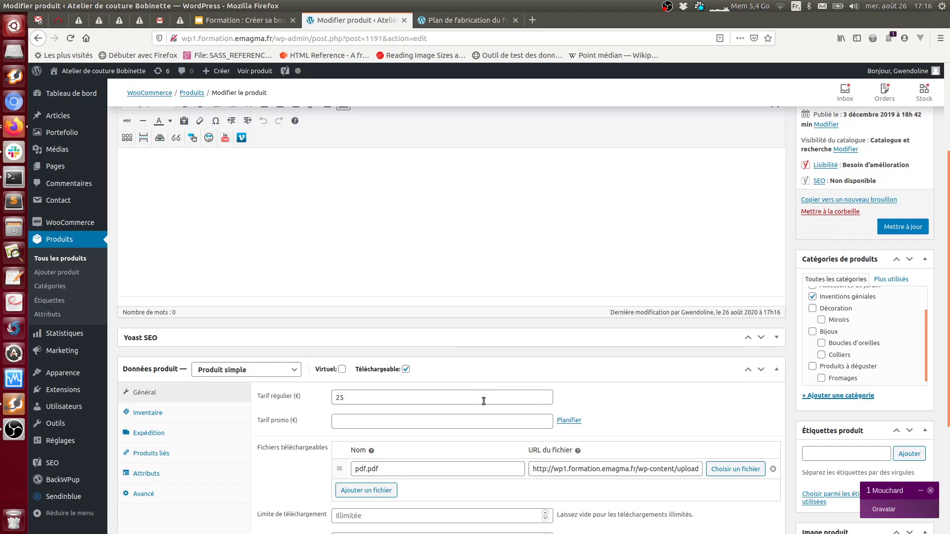
Return to the full product list and open the variable product "Mesure courgette" for editing at its product data
click(81, 260)
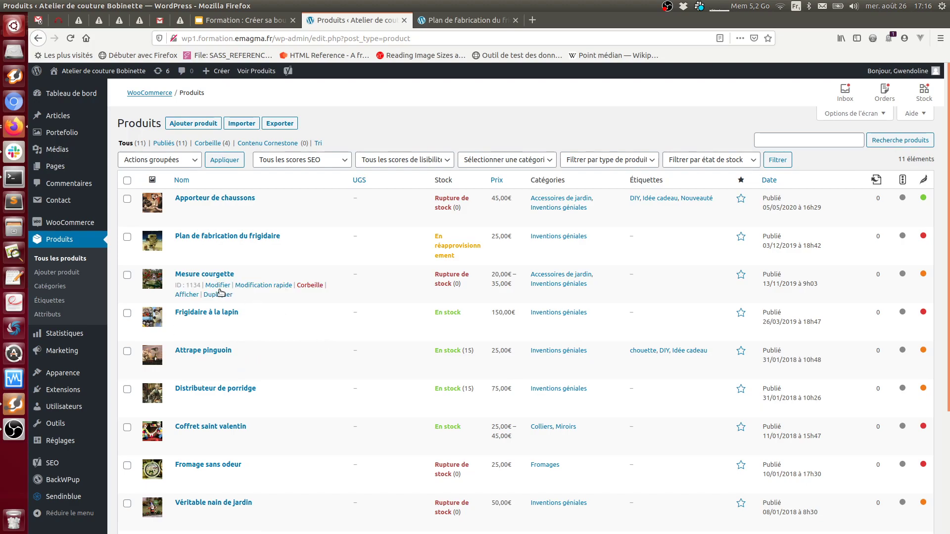
click(218, 286)
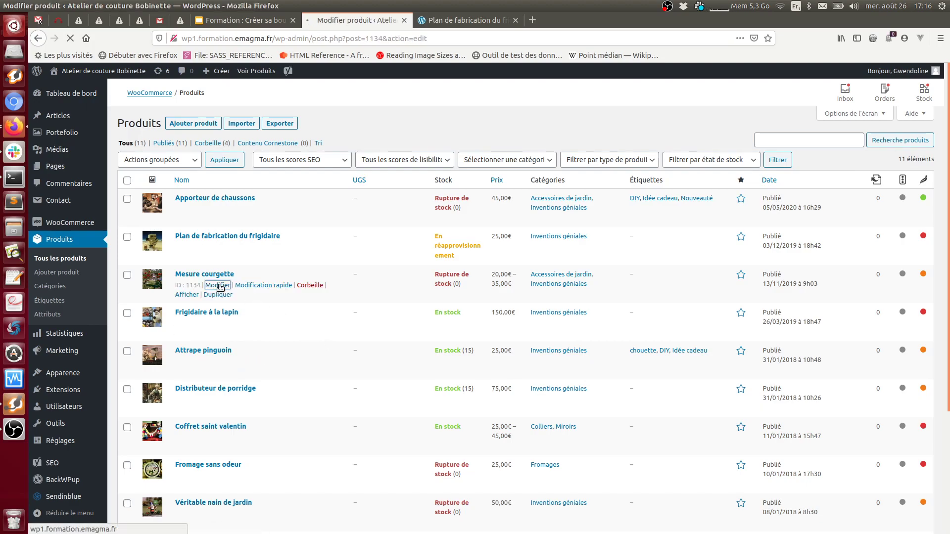
scroll(228, 289, down, 4)
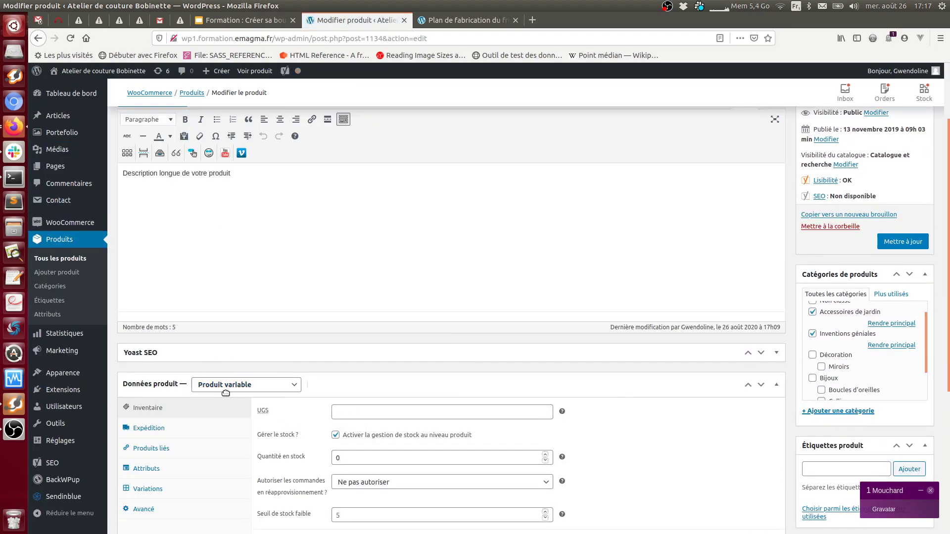
Turn off product-level stock management in the inventory data of "Mesure courgette" and update the product
scroll(216, 388, down, 4)
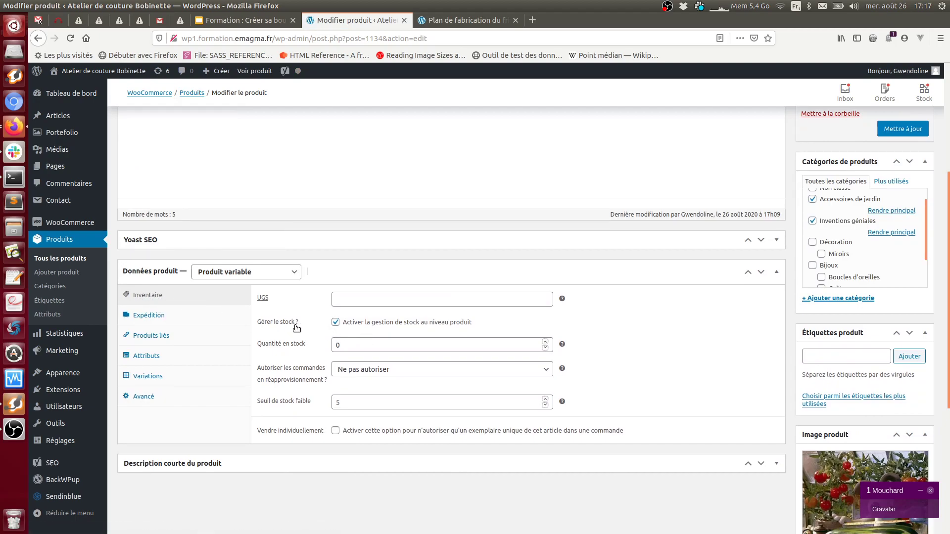
click(335, 324)
click(902, 130)
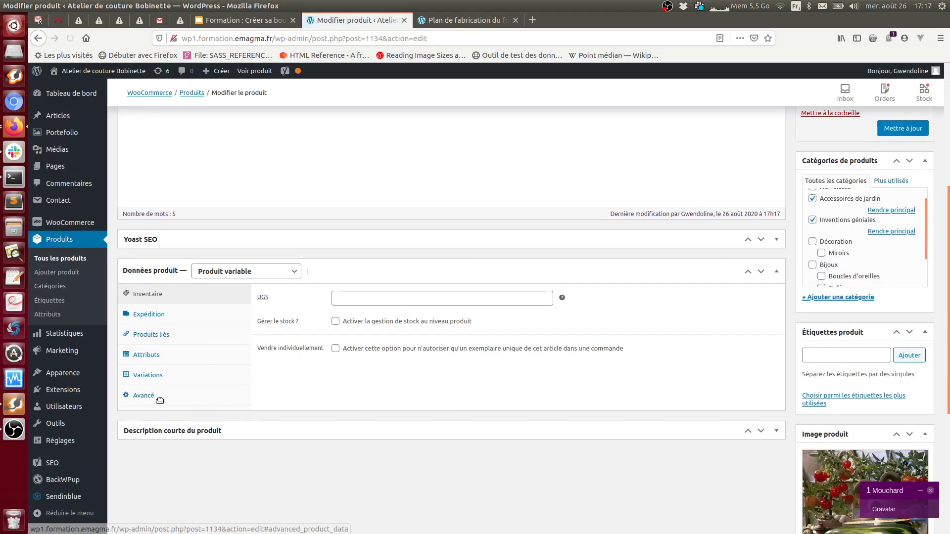
Turn off stock management for both the Métal and Bois variations and update the product
click(187, 380)
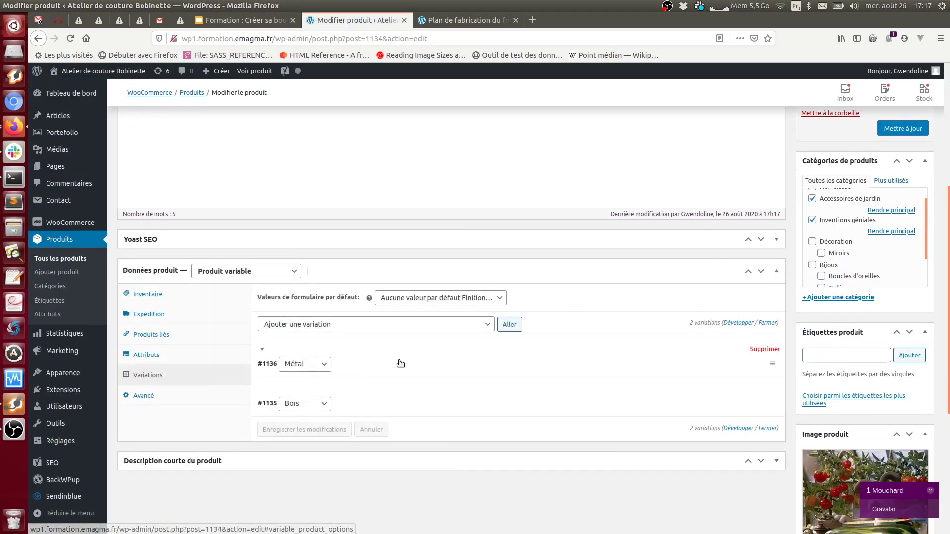
click(477, 364)
scroll(476, 365, down, 10)
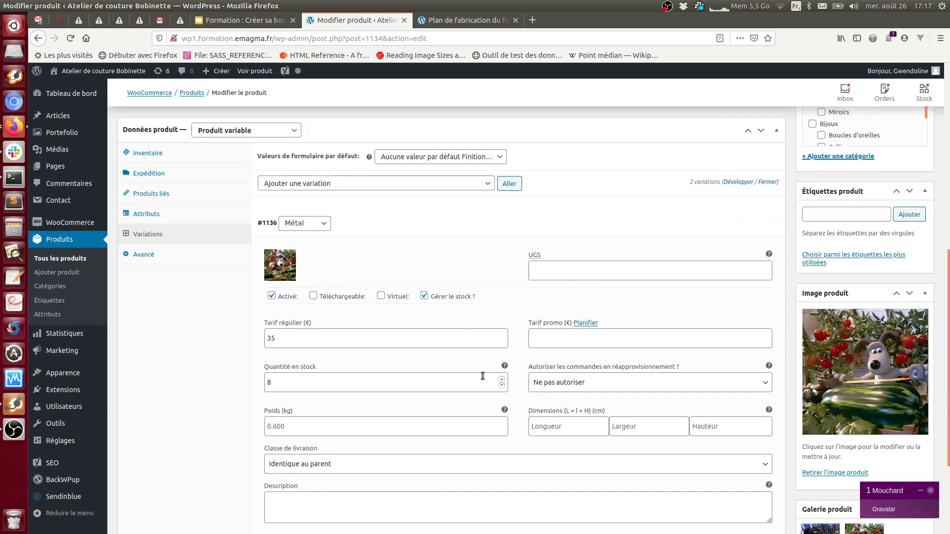
click(536, 411)
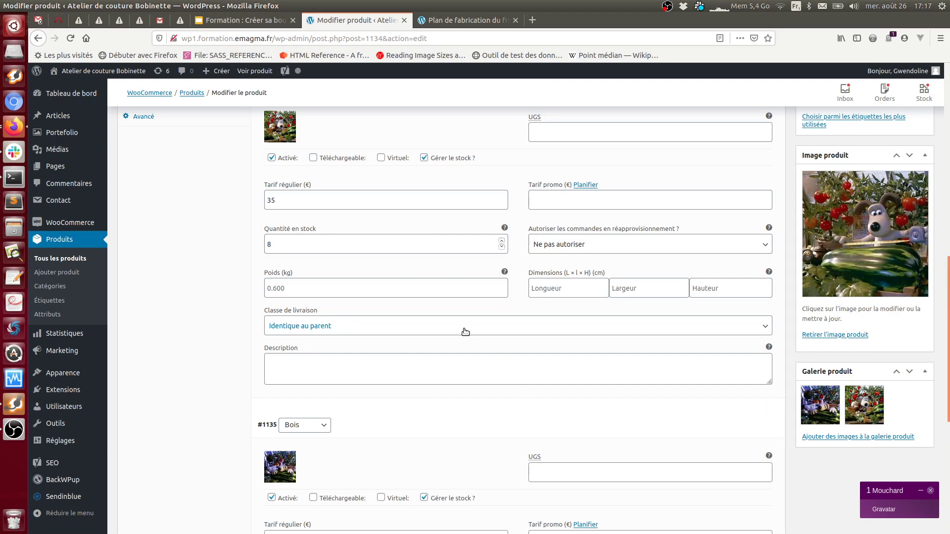
scroll(465, 331, up, 6)
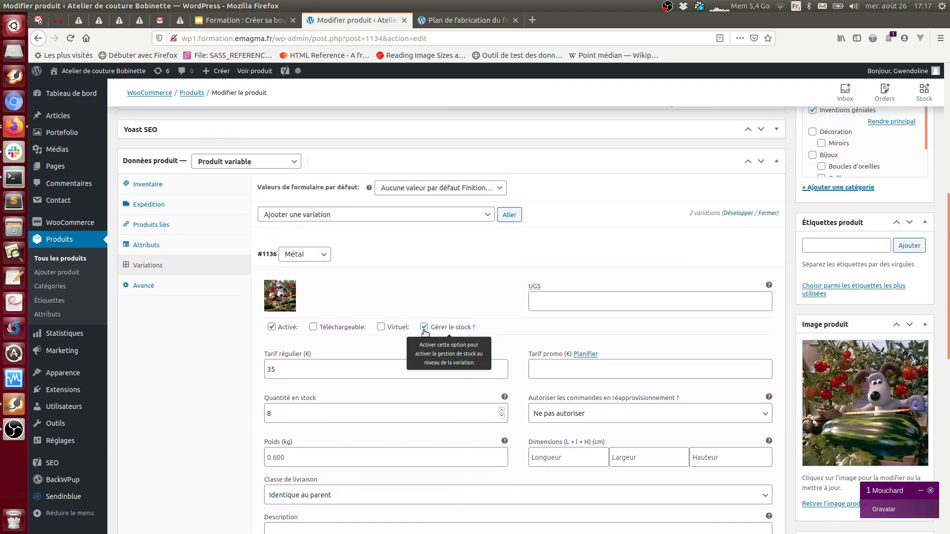
scroll(523, 390, down, 10)
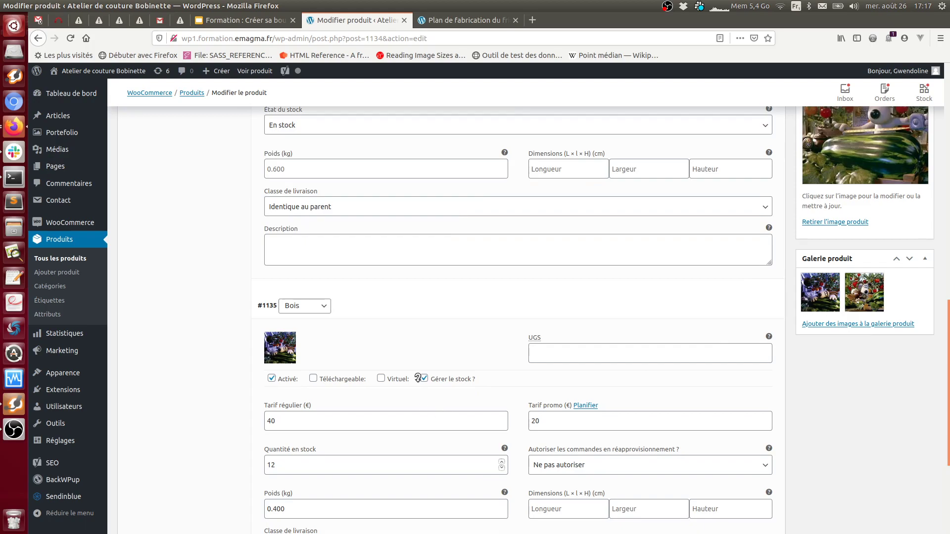
click(424, 380)
scroll(864, 295, up, 10)
click(899, 301)
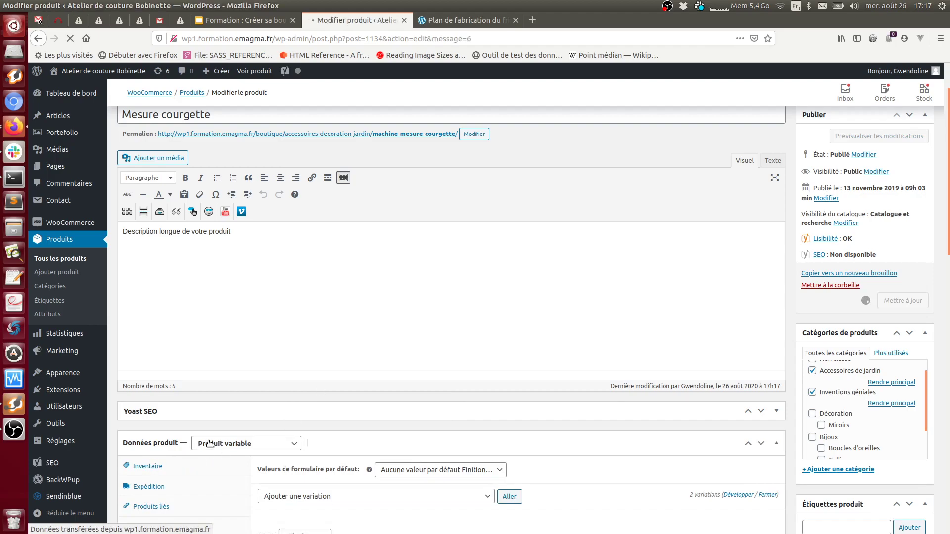
Reopen the product's variations and examine the stock status setting of the Métal variation
scroll(362, 410, down, 5)
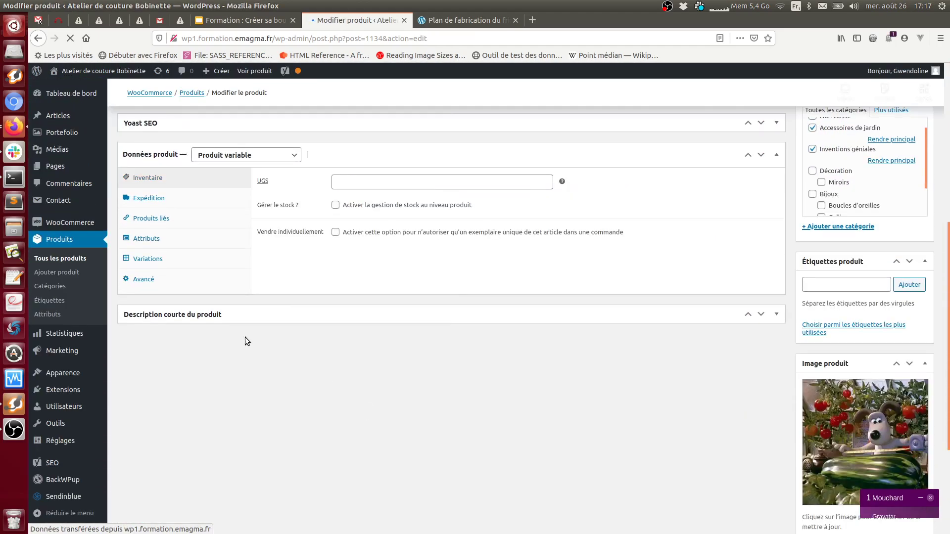
click(166, 243)
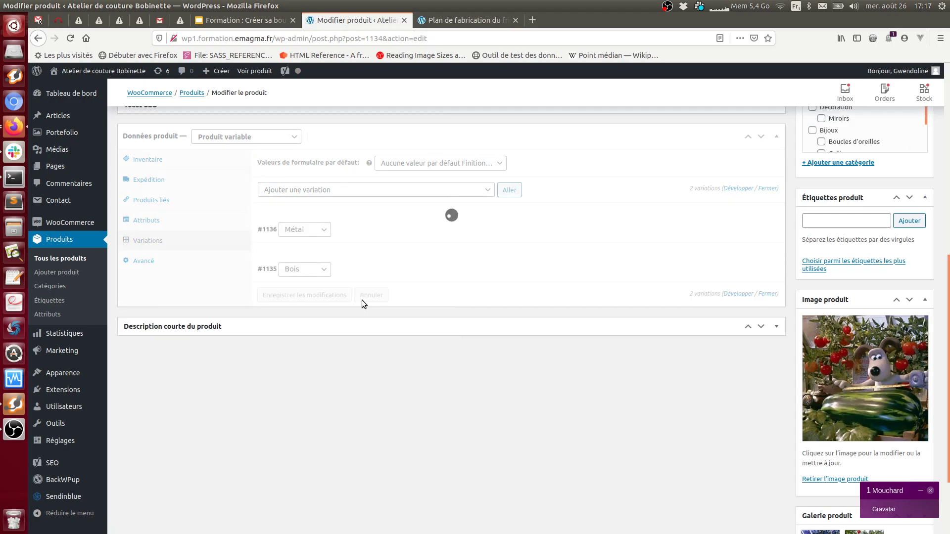
click(431, 229)
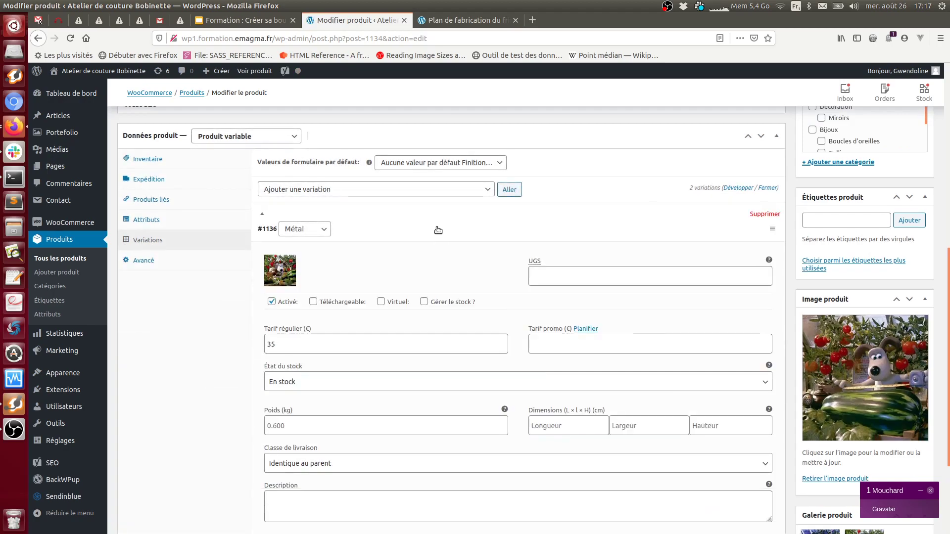
scroll(433, 220, down, 3)
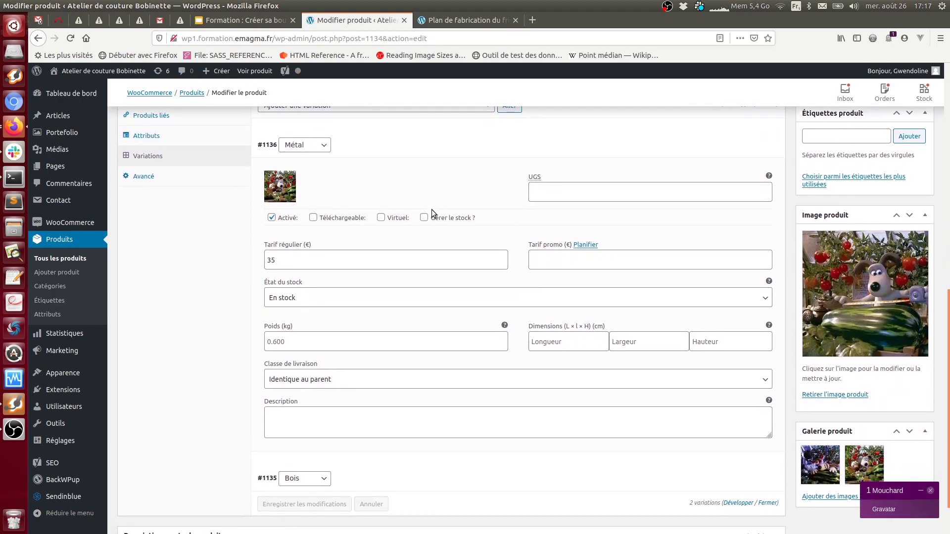
scroll(424, 209, down, 1)
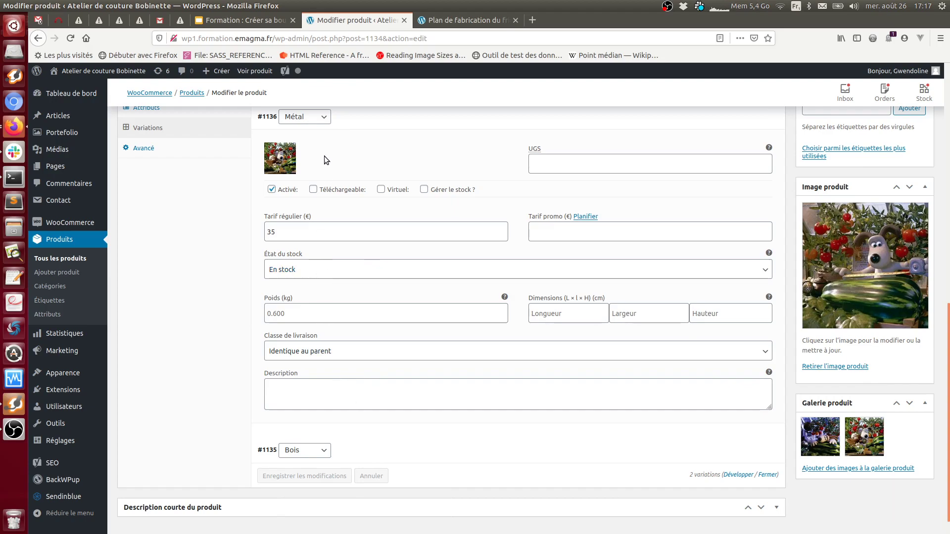
scroll(322, 346, down, 1)
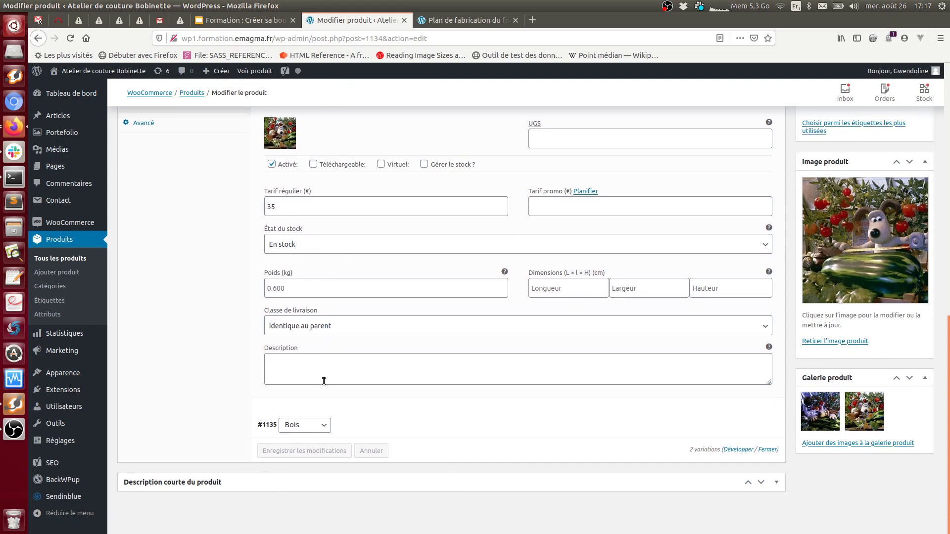
Set the Bois variation's stock status to "Rupture de stock", save the variation changes and update the product
click(388, 418)
scroll(396, 405, down, 5)
click(317, 325)
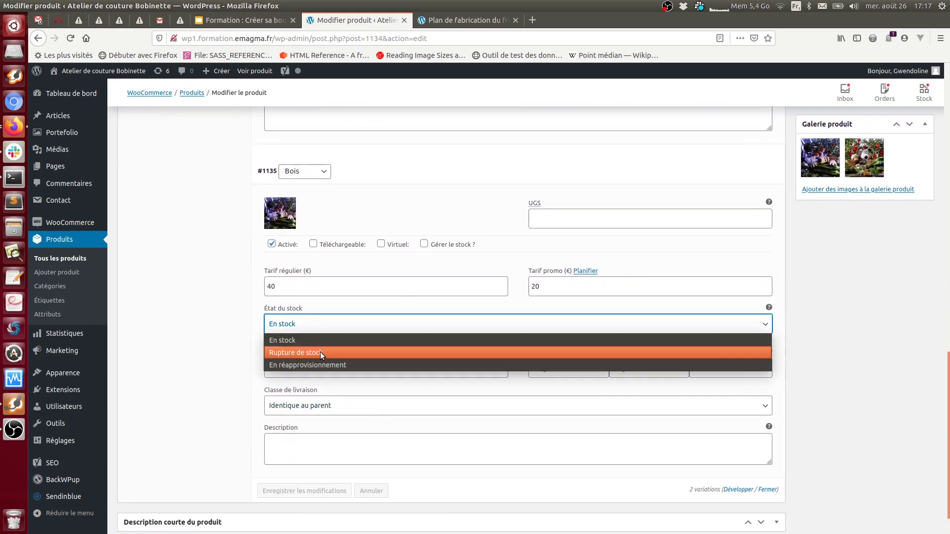
click(324, 353)
click(308, 491)
scroll(724, 458, up, 8)
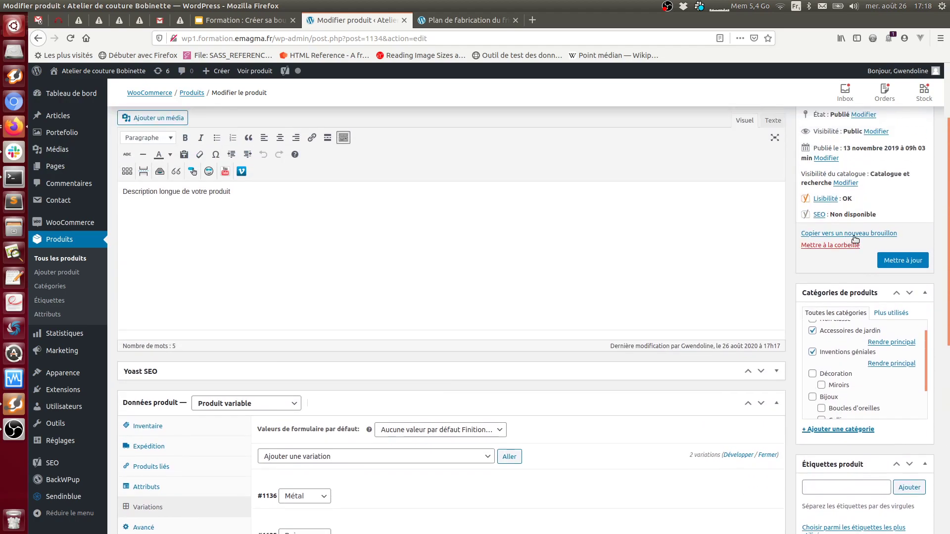
click(903, 260)
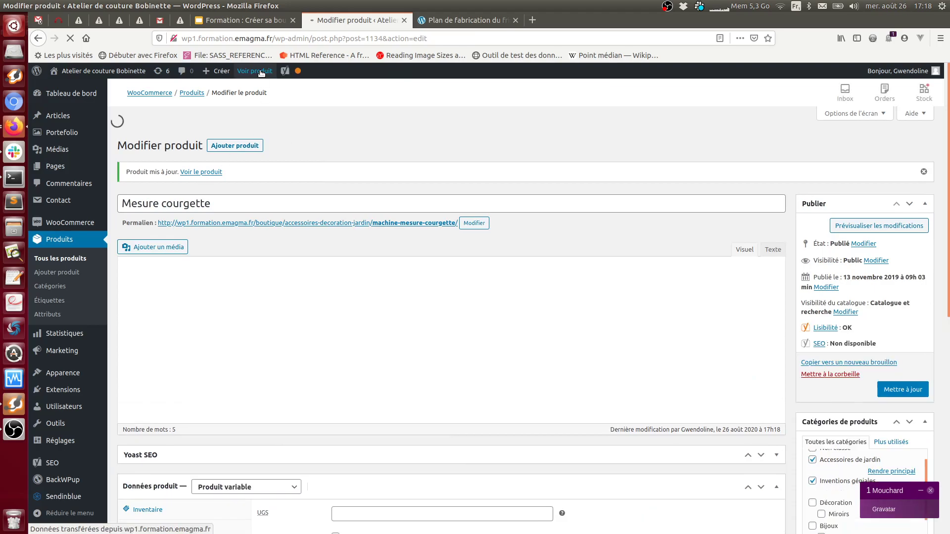
View the product's shop page in a new tab and compare availability for the Bois and Métal finishes
middle_click(260, 72)
click(429, 22)
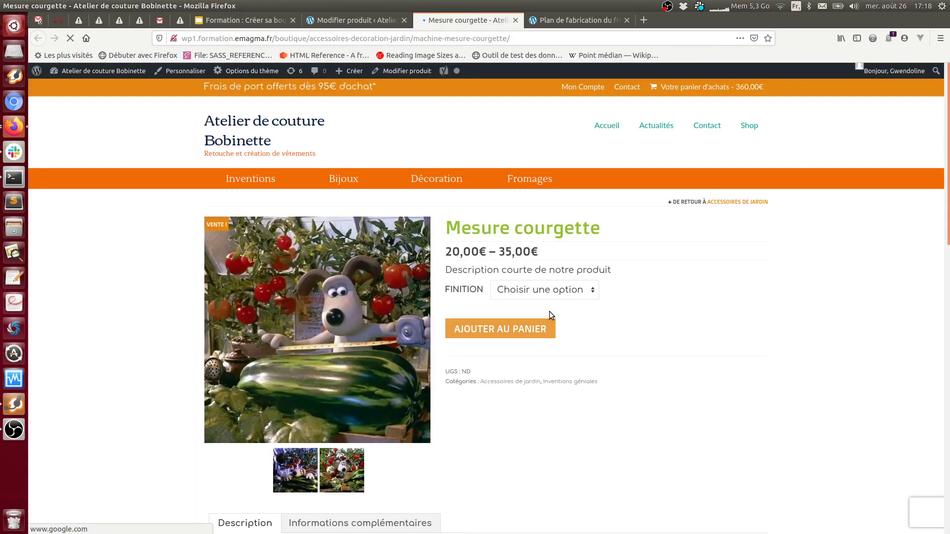
click(532, 291)
click(514, 322)
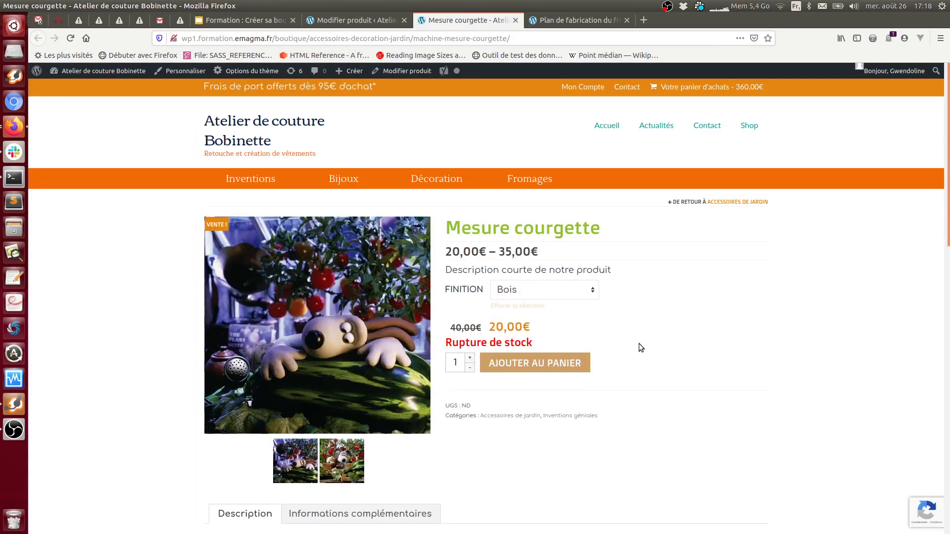
click(535, 289)
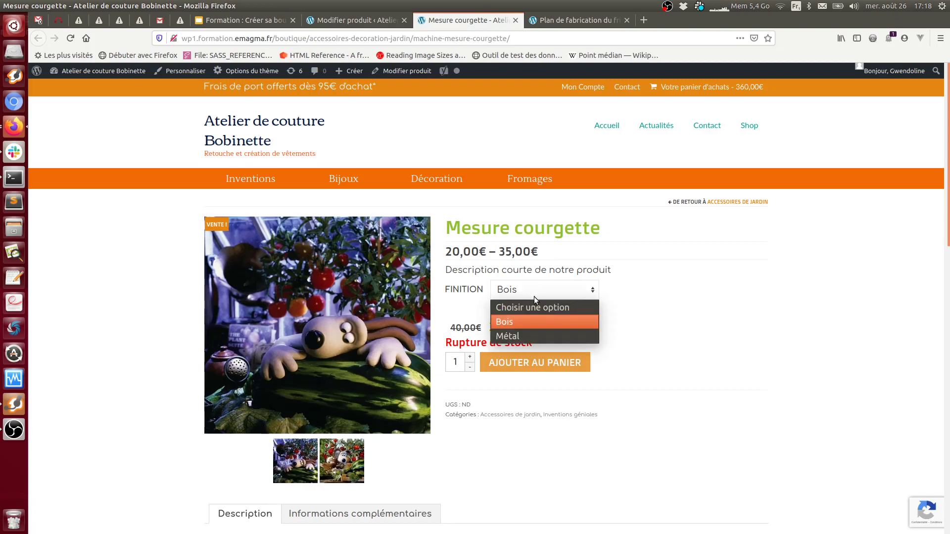
click(520, 331)
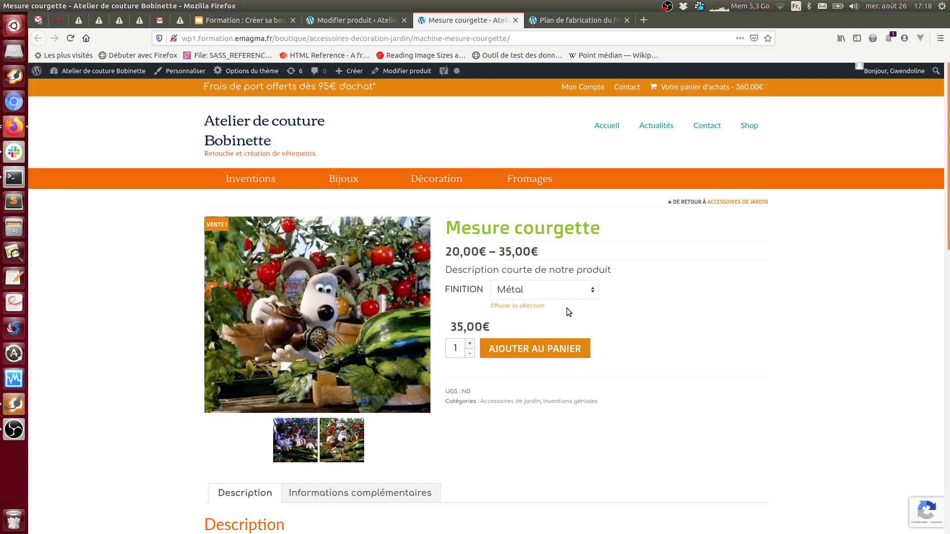
Return to the "Mesure courgette" editor and bring up its product data
click(352, 21)
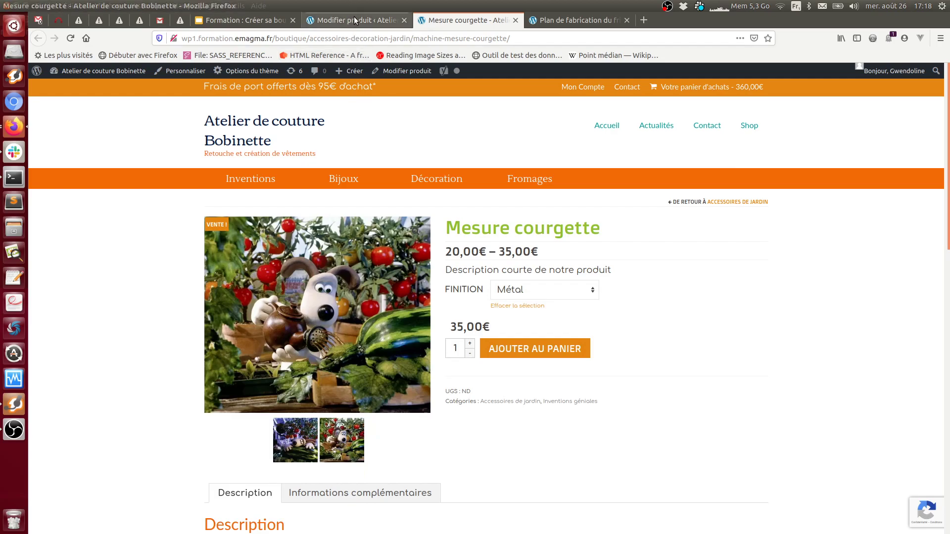
scroll(440, 377, down, 3)
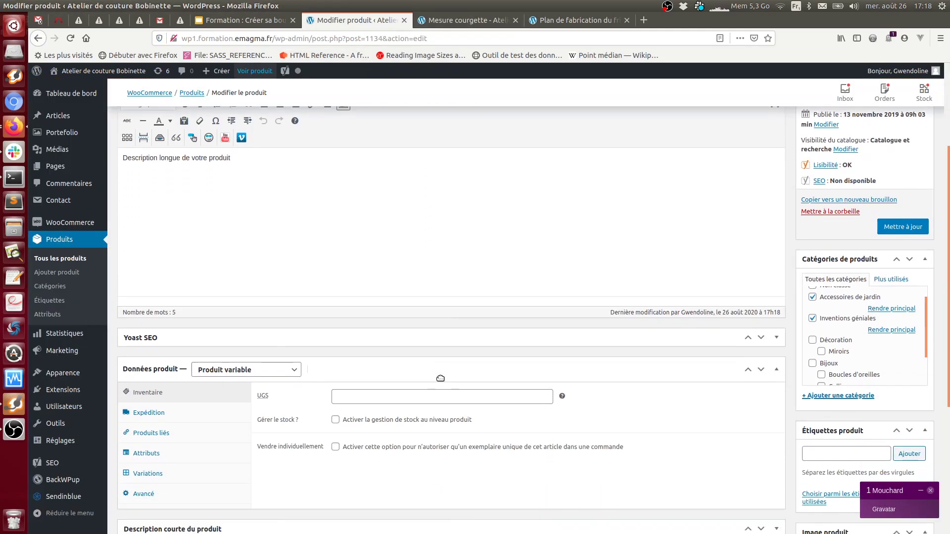